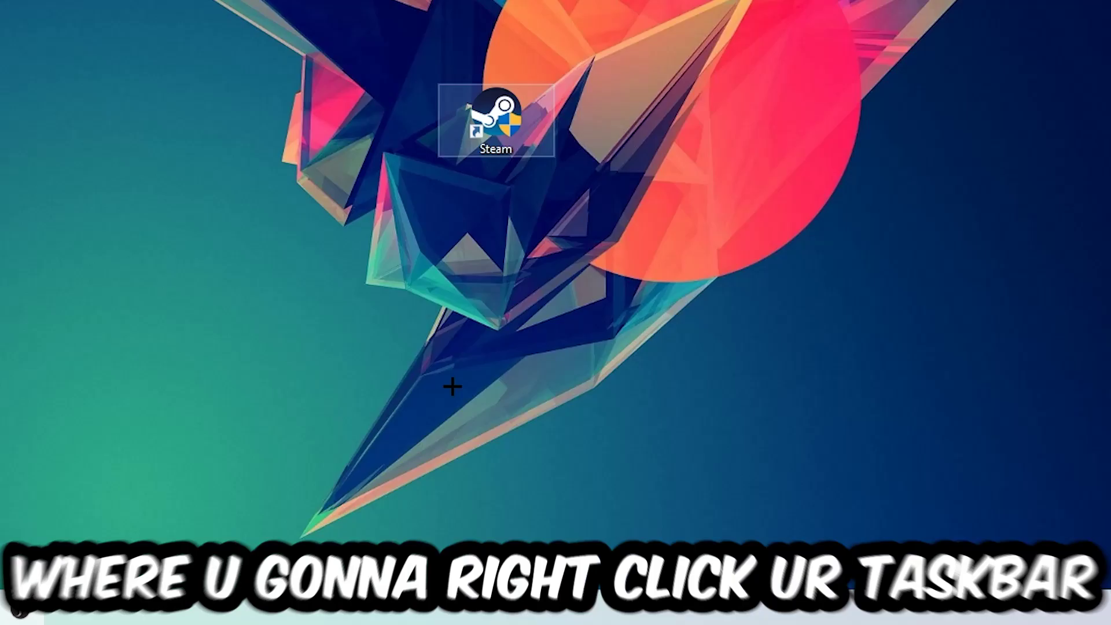
Open Task Manager from the taskbar, maximise it to review running tasks, then close it
right_click(497, 613)
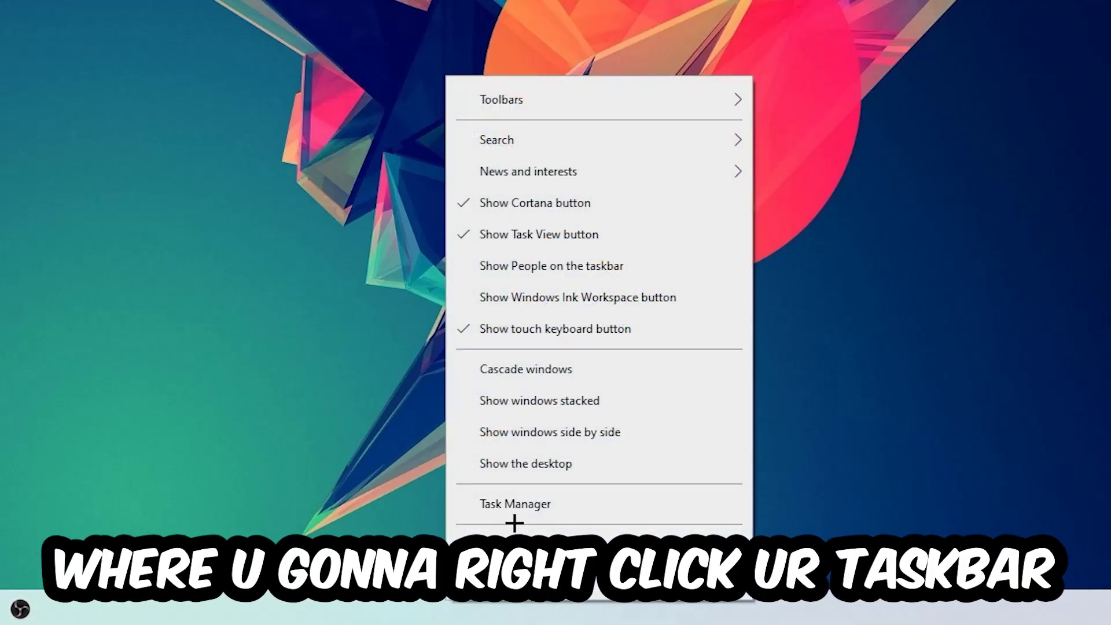
click(516, 518)
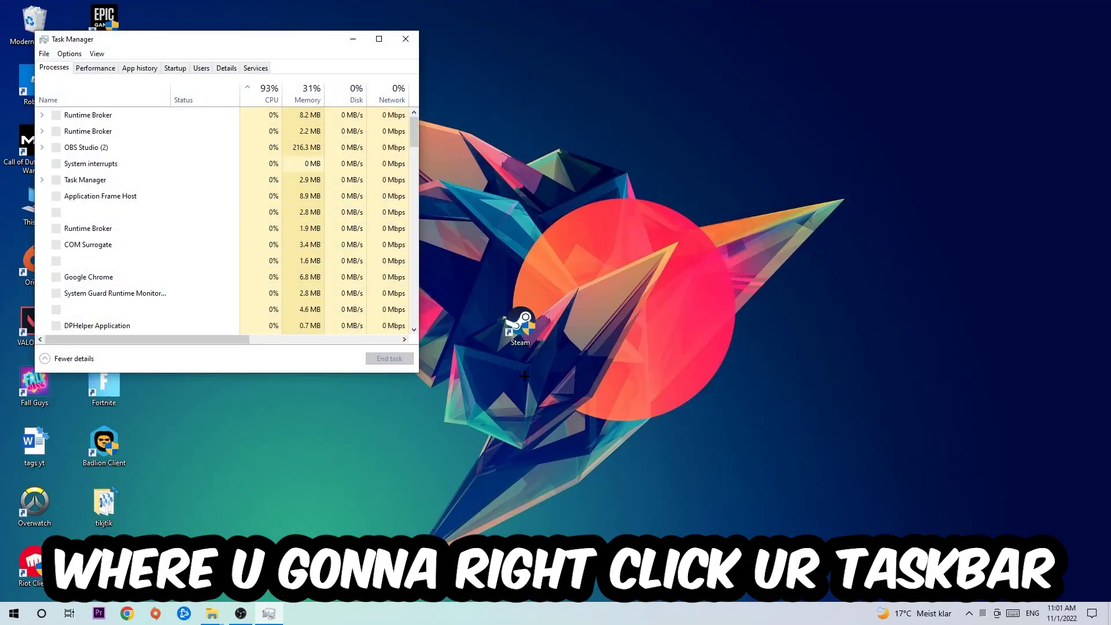
click(380, 37)
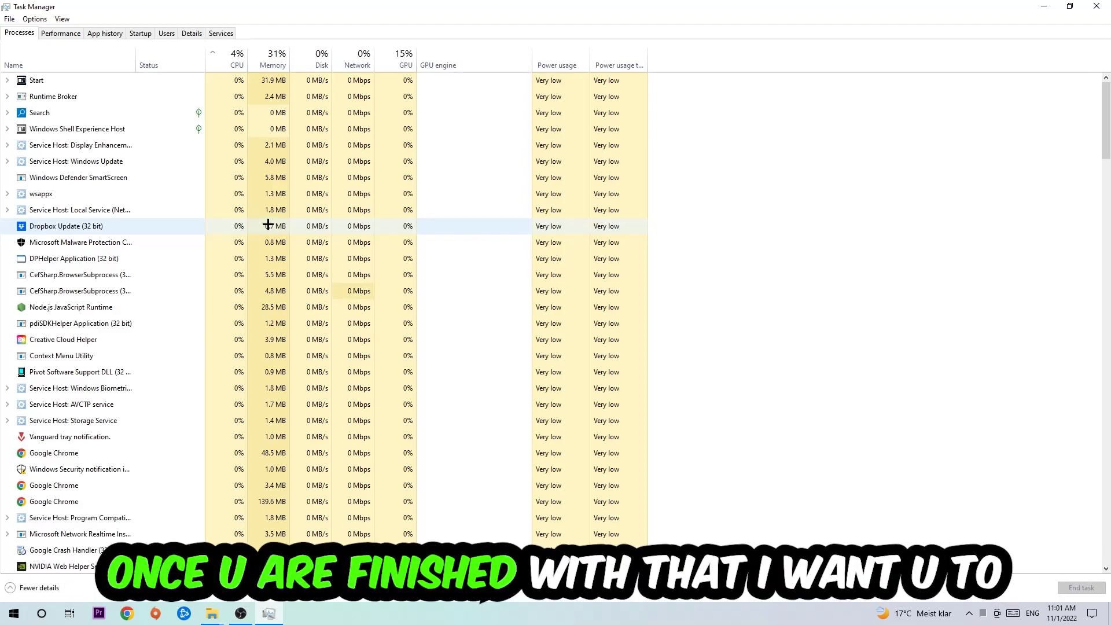
click(1096, 6)
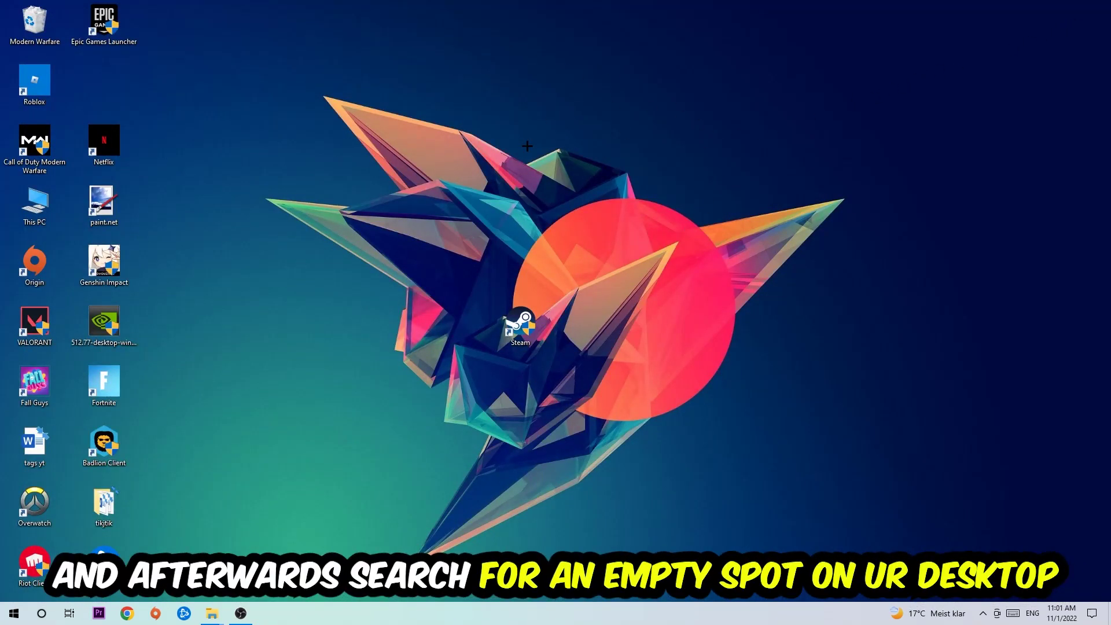
From the desktop's Display settings, keep scale at 100% and resolution at 1920 × 1080
right_click(691, 148)
mouse_move(479, 126)
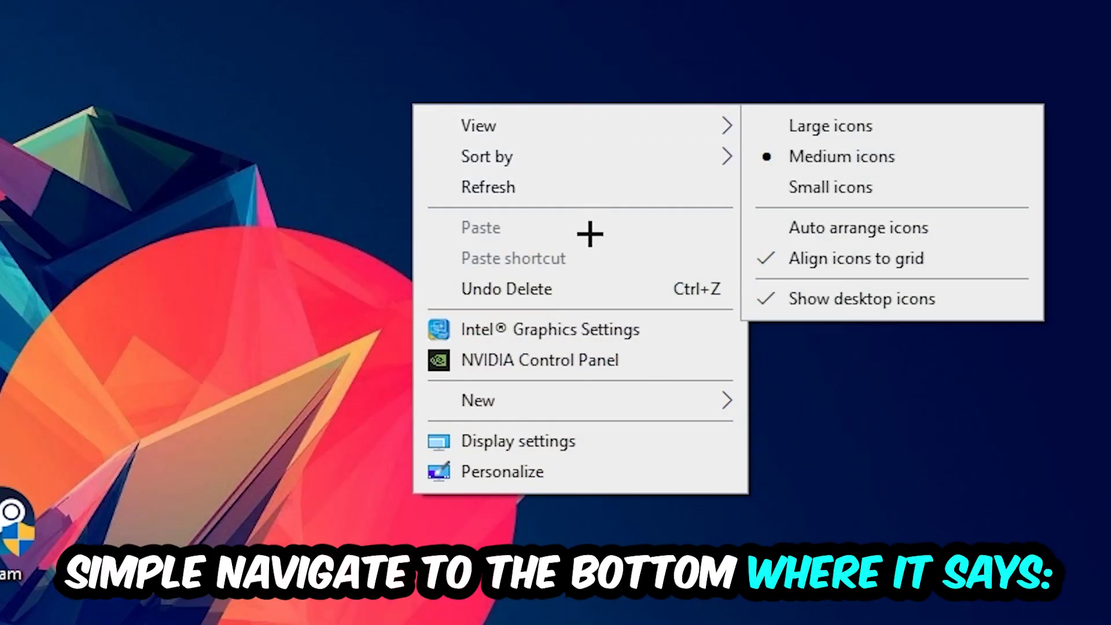
click(564, 448)
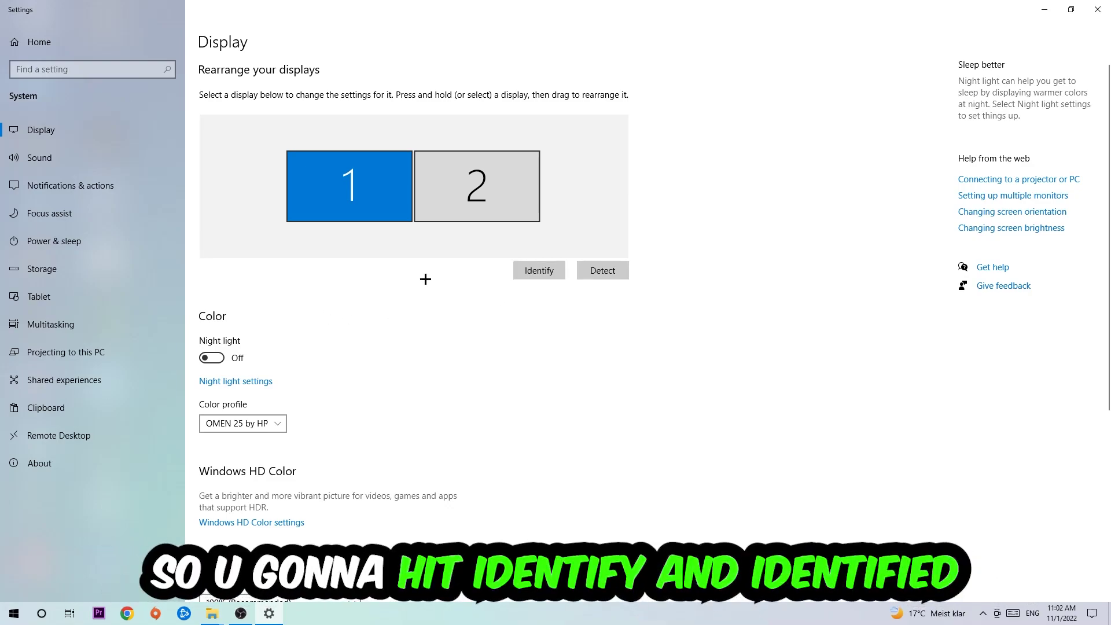
scroll(492, 195, down, 2)
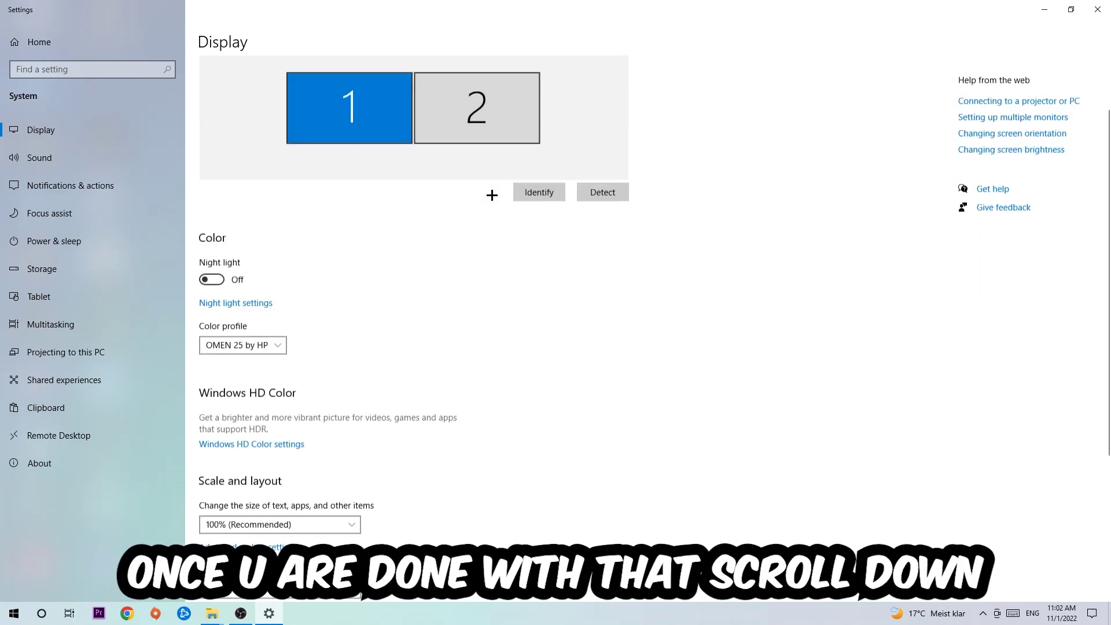
scroll(492, 195, down, 5)
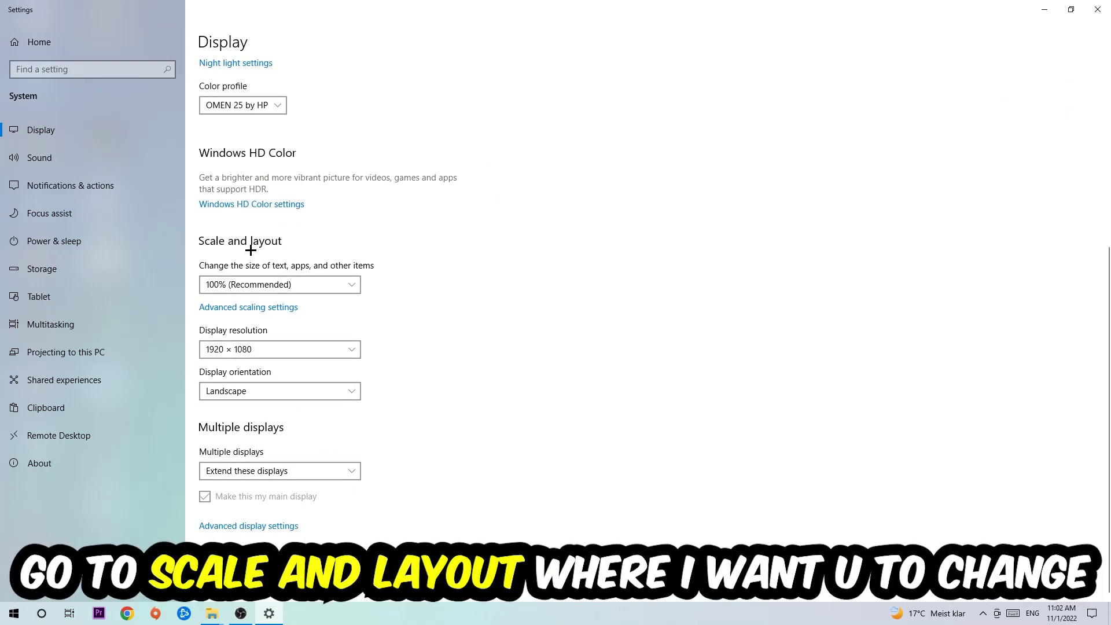
click(343, 280)
click(429, 227)
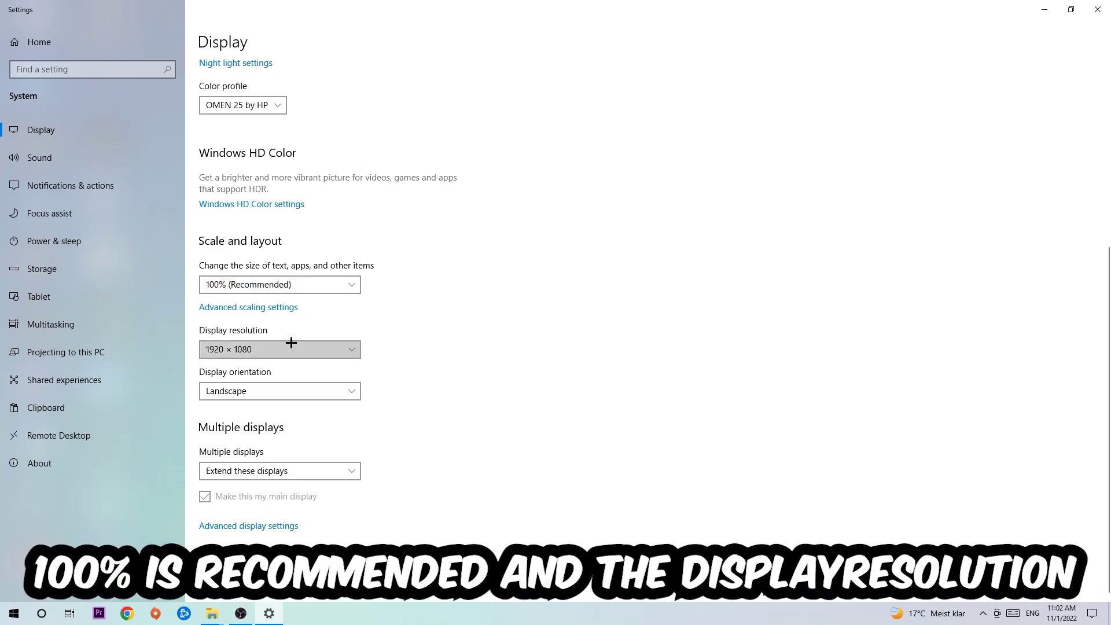
click(290, 347)
click(412, 286)
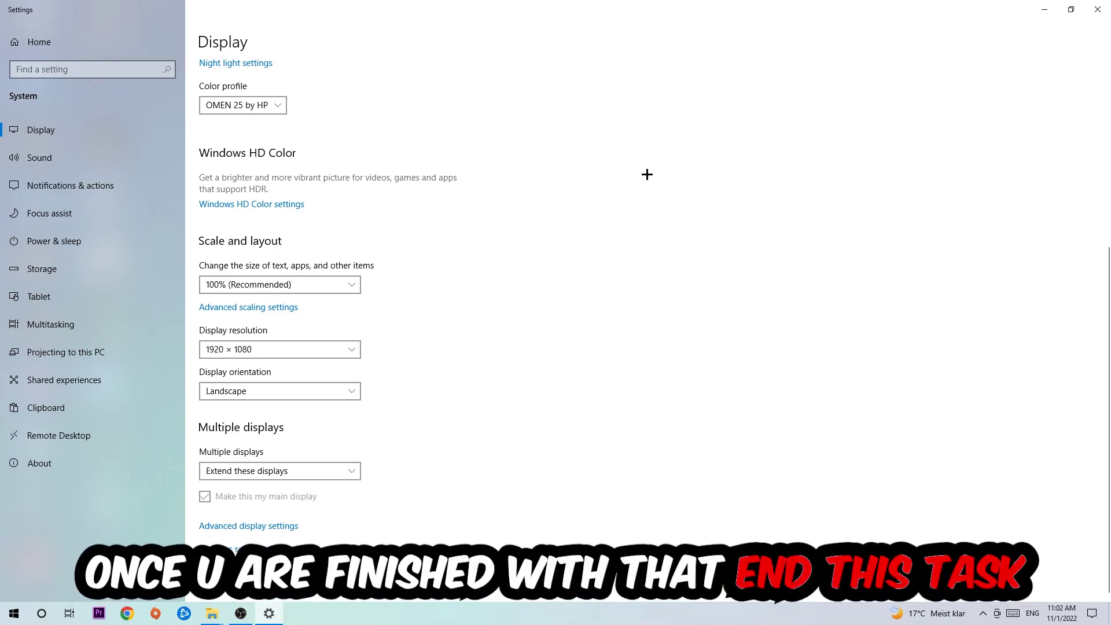
Reopen Settings from Start, confirm Windows Update reports up to date, then close Settings
click(1098, 9)
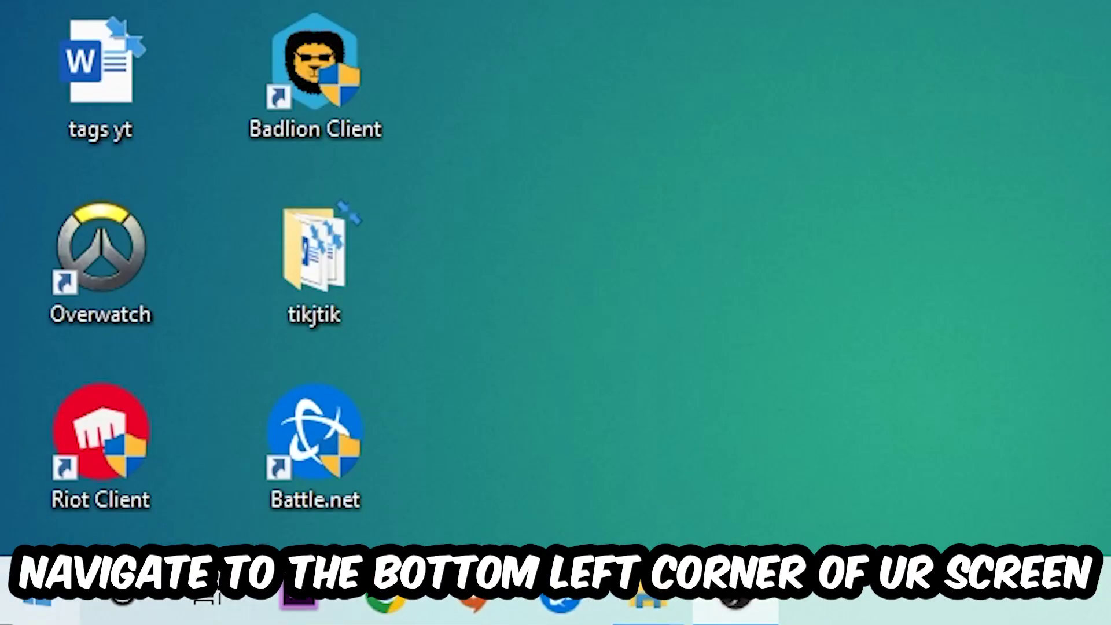
click(36, 592)
click(37, 426)
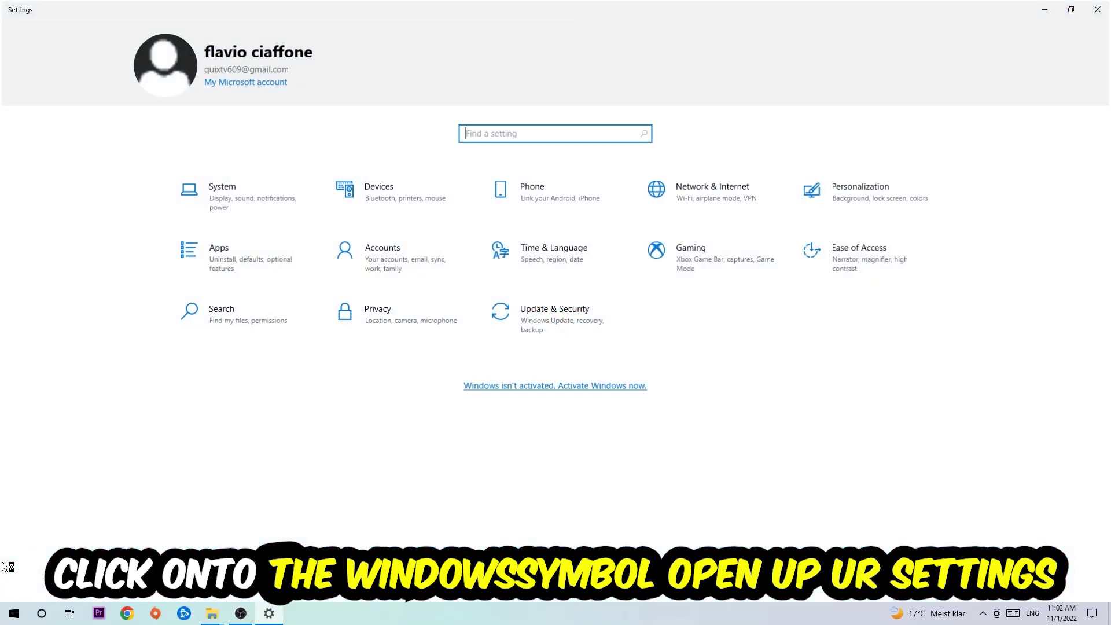
click(506, 317)
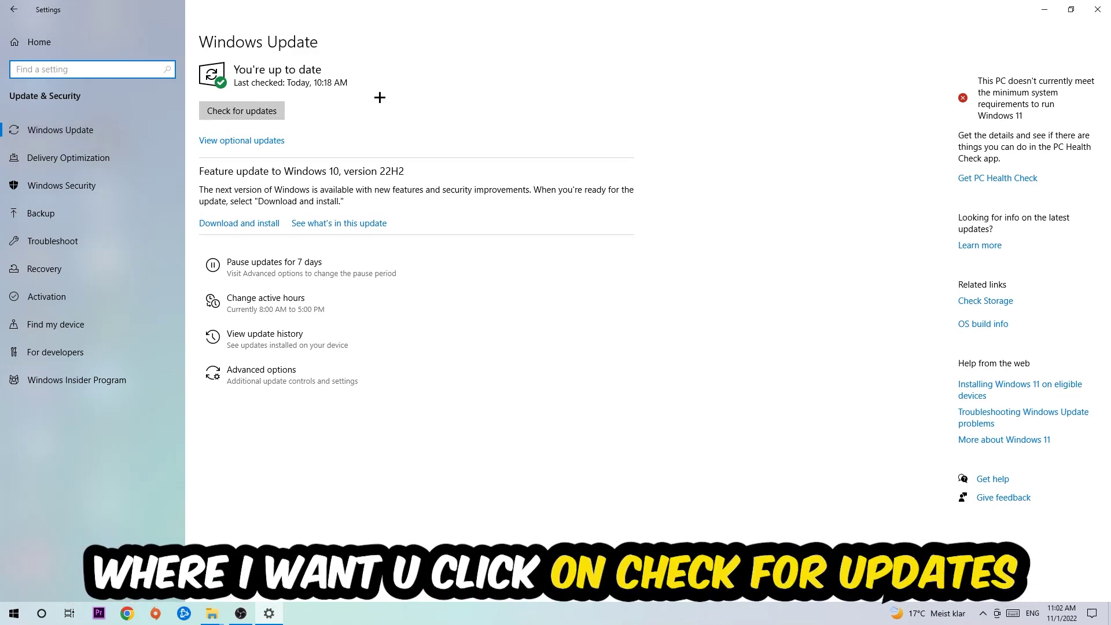
click(1098, 9)
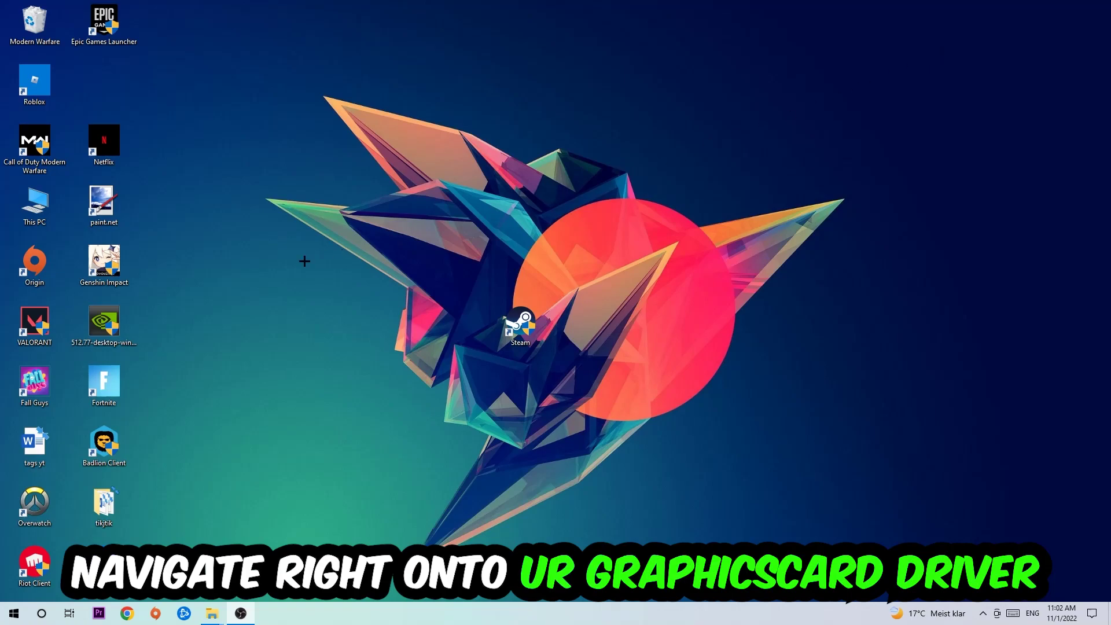
Drag the NVIDIA driver installer from the icon column to the desktop centre
mouse_move(103, 324)
mouse_down()
mouse_move(454, 203)
mouse_move(564, 189)
mouse_move(456, 205)
mouse_up()
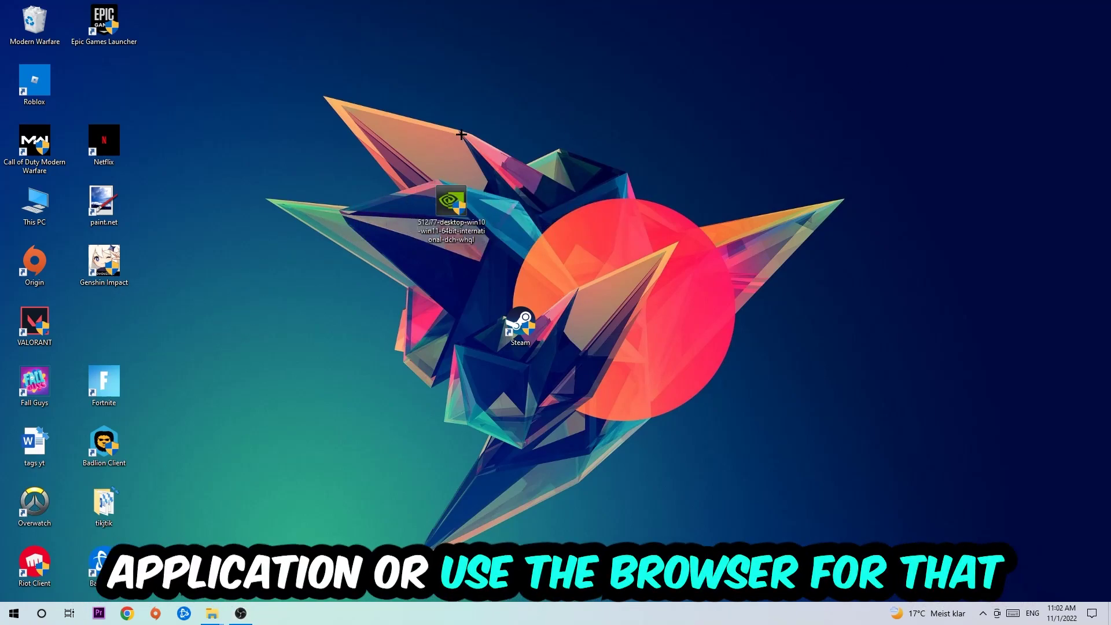